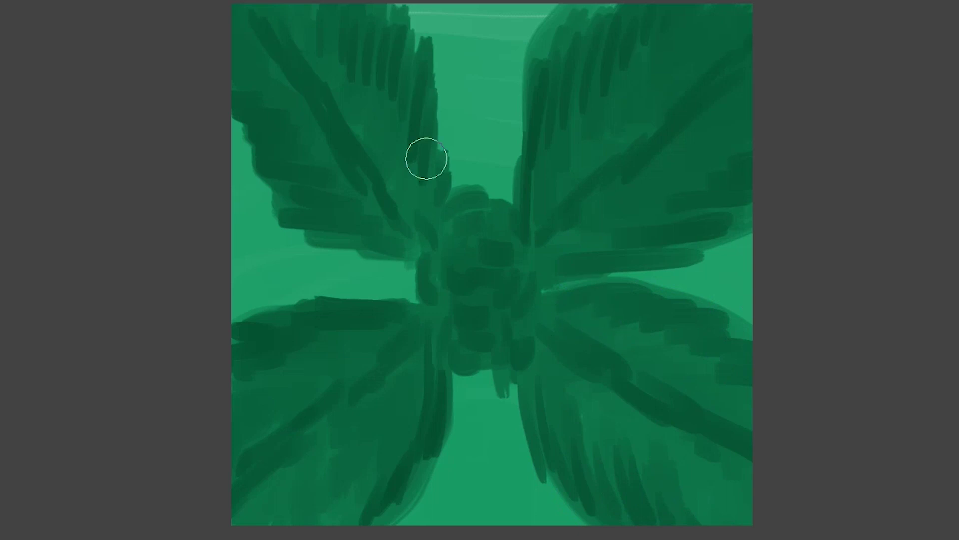
Paint dark green vein strokes branching from the midribs across all four large leaves.
mouse_move(227, 61)
mouse_down()
mouse_move(224, 84)
mouse_move(288, 89)
mouse_move(307, 140)
mouse_move(338, 161)
mouse_move(329, 177)
mouse_move(279, 93)
mouse_move(363, 178)
mouse_move(351, 184)
mouse_move(355, 207)
mouse_up()
mouse_move(321, 17)
mouse_down()
mouse_move(302, 58)
mouse_move(302, 40)
mouse_move(327, 44)
mouse_move(345, 34)
mouse_move(356, 59)
mouse_move(375, 55)
mouse_move(371, 153)
mouse_move(396, 70)
mouse_move(351, 134)
mouse_move(396, 122)
mouse_up()
drag(395, 196, 404, 211)
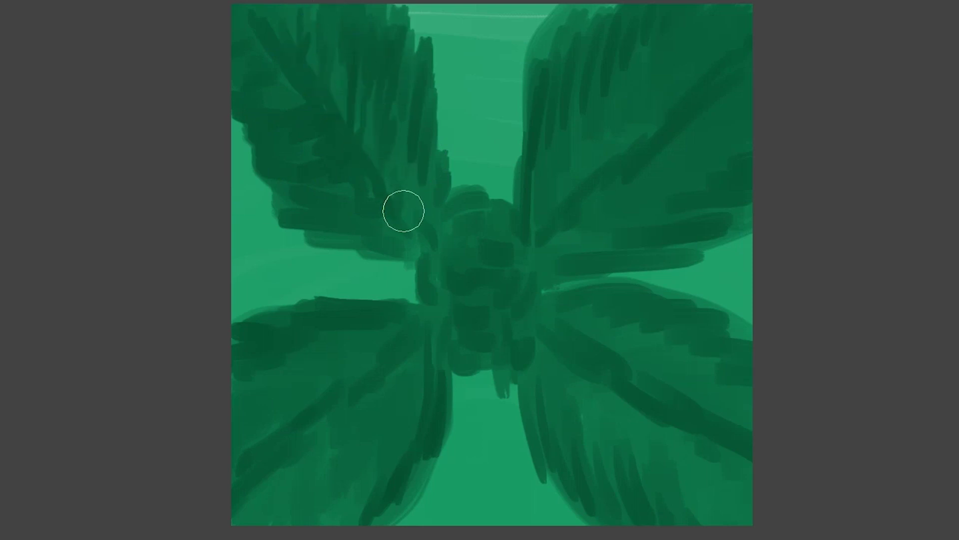
mouse_move(526, 212)
mouse_down()
mouse_move(584, 178)
mouse_move(557, 212)
mouse_move(617, 129)
mouse_move(580, 186)
mouse_move(625, 80)
mouse_move(662, 92)
mouse_move(716, 47)
mouse_move(666, 86)
mouse_move(717, 73)
mouse_move(727, 98)
mouse_move(658, 161)
mouse_move(610, 235)
mouse_move(552, 235)
mouse_up()
mouse_move(275, 350)
mouse_down()
mouse_move(302, 405)
mouse_move(296, 420)
mouse_move(250, 445)
mouse_move(284, 481)
mouse_move(300, 471)
mouse_move(302, 486)
mouse_move(277, 445)
mouse_move(297, 430)
mouse_move(314, 441)
mouse_move(344, 439)
mouse_move(368, 483)
mouse_move(408, 397)
mouse_move(426, 386)
mouse_up()
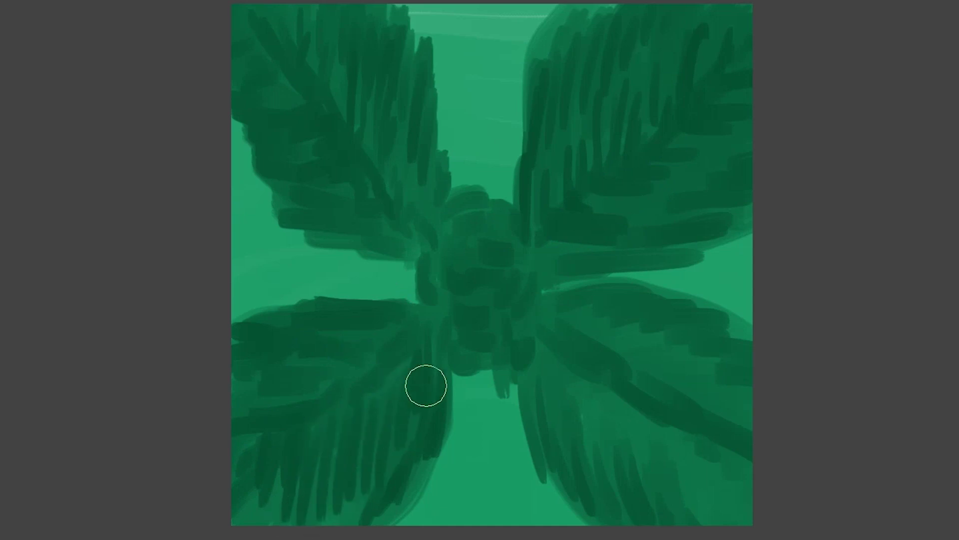
mouse_move(586, 385)
mouse_down()
mouse_move(584, 445)
mouse_move(556, 322)
mouse_move(569, 414)
mouse_move(555, 426)
mouse_move(593, 426)
mouse_move(626, 398)
mouse_move(659, 492)
mouse_move(678, 444)
mouse_move(739, 476)
mouse_up()
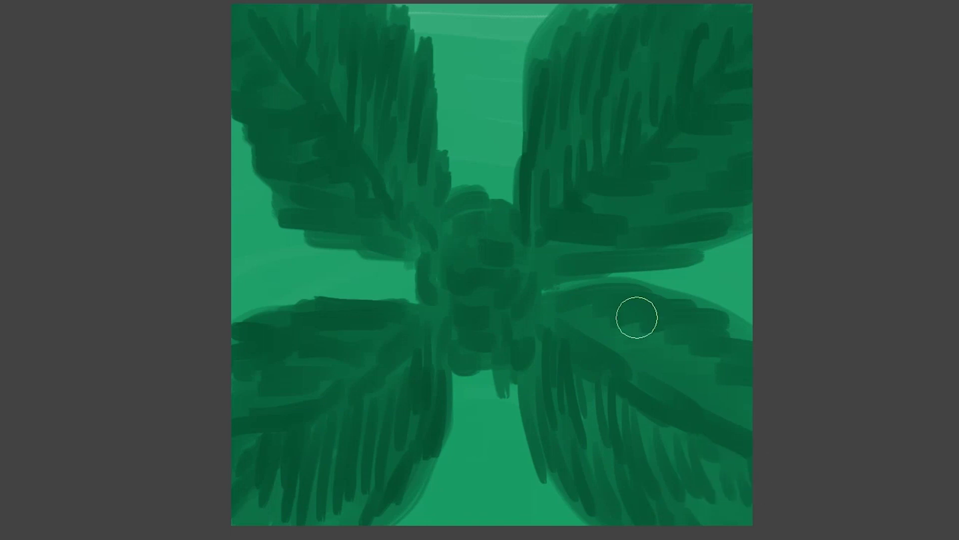
mouse_move(579, 324)
mouse_down()
mouse_move(656, 309)
mouse_move(633, 329)
mouse_move(719, 346)
mouse_move(643, 382)
mouse_move(762, 409)
mouse_move(736, 436)
mouse_move(736, 418)
mouse_move(715, 400)
mouse_move(745, 386)
mouse_move(739, 375)
mouse_move(683, 363)
mouse_move(707, 352)
mouse_move(663, 338)
mouse_move(664, 315)
mouse_move(666, 303)
mouse_move(734, 347)
mouse_move(743, 319)
mouse_up()
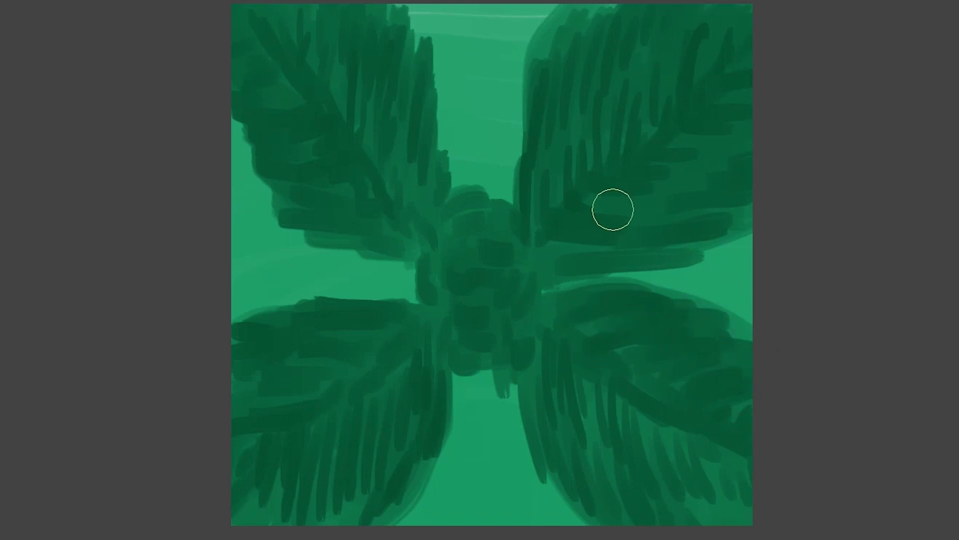
Layer further dark green shading strokes over the four leaves to deepen their texture.
mouse_move(605, 195)
mouse_down()
mouse_move(651, 245)
mouse_move(638, 205)
mouse_move(700, 210)
mouse_move(704, 118)
mouse_move(742, 104)
mouse_up()
drag(571, 116, 550, 175)
mouse_move(557, 61)
mouse_down()
mouse_move(565, 105)
mouse_move(614, 55)
mouse_move(647, 61)
mouse_up()
mouse_move(356, 124)
mouse_down()
mouse_move(331, 101)
mouse_move(349, 37)
mouse_move(315, 22)
mouse_up()
mouse_move(290, 81)
mouse_down()
mouse_move(266, 79)
mouse_move(264, 91)
mouse_move(264, 68)
mouse_up()
drag(315, 148, 389, 144)
mouse_move(408, 96)
mouse_down()
mouse_move(402, 177)
mouse_move(419, 158)
mouse_move(413, 184)
mouse_move(401, 197)
mouse_move(324, 187)
mouse_move(304, 171)
mouse_move(327, 229)
mouse_up()
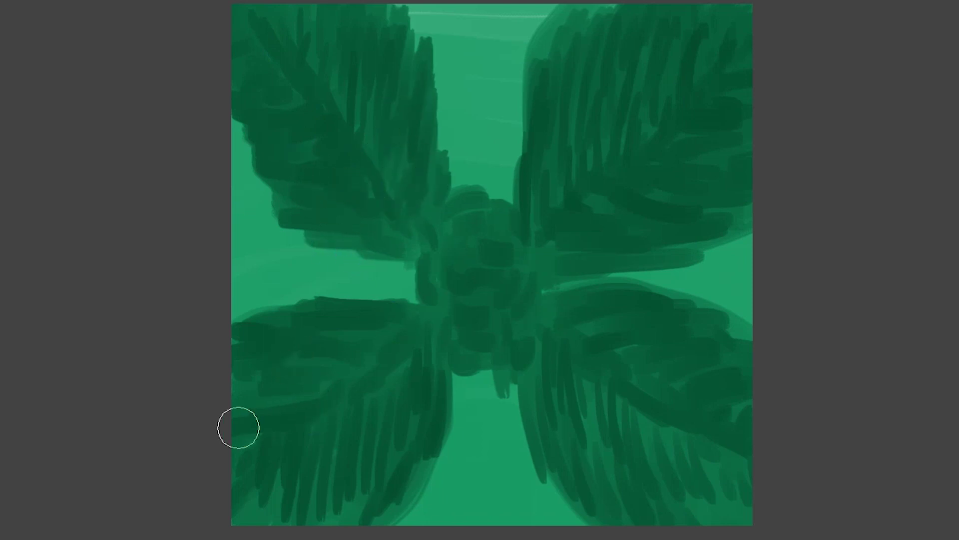
mouse_move(377, 329)
mouse_down()
mouse_move(355, 333)
mouse_move(393, 319)
mouse_move(326, 335)
mouse_move(308, 354)
mouse_move(316, 363)
mouse_move(365, 340)
mouse_move(360, 359)
mouse_move(276, 379)
mouse_up()
mouse_move(585, 336)
mouse_down()
mouse_move(610, 320)
mouse_move(697, 349)
mouse_move(763, 422)
mouse_move(747, 437)
mouse_up()
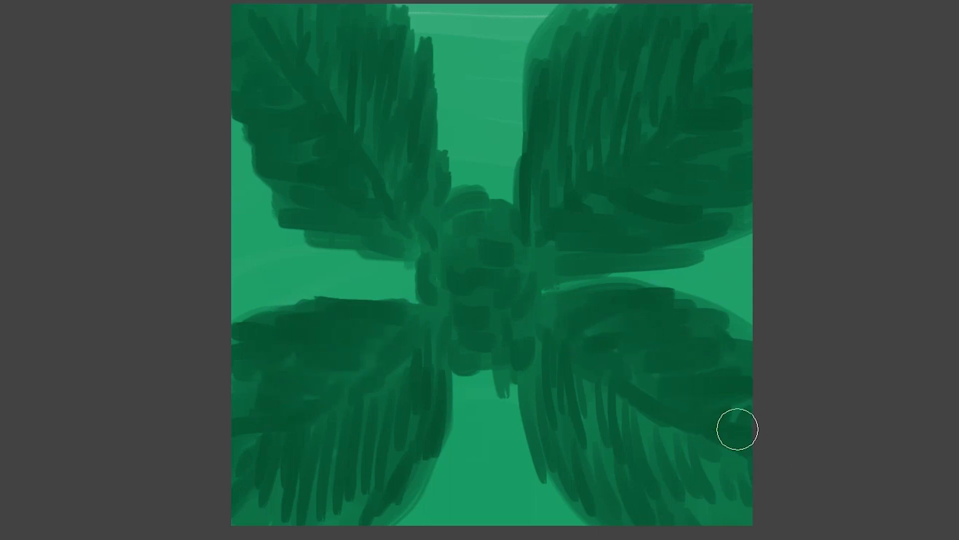
Shade the central cluster where the four leaves meet with short dark green strokes.
mouse_move(472, 232)
mouse_down()
mouse_move(506, 236)
mouse_move(510, 219)
mouse_move(511, 229)
mouse_up()
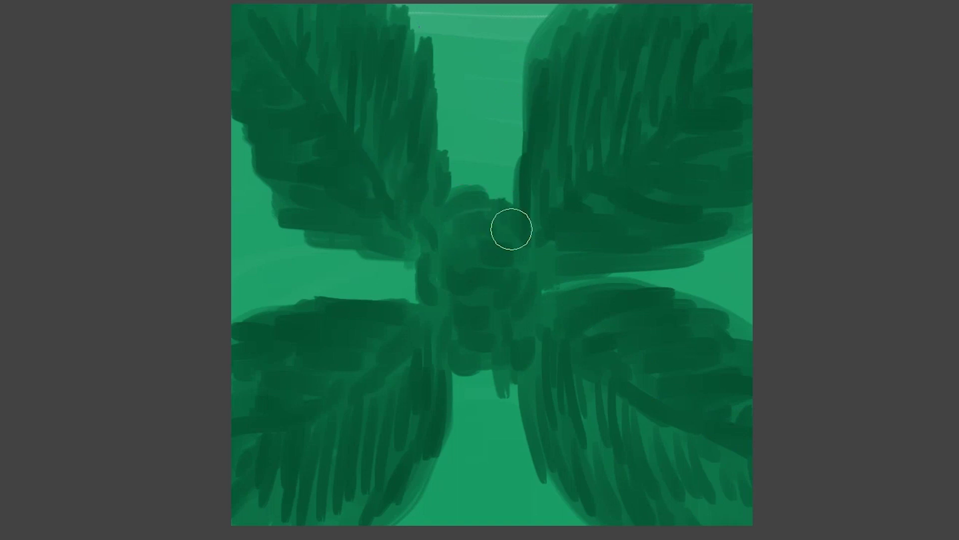
drag(439, 283, 436, 321)
drag(536, 325, 489, 357)
mouse_move(572, 272)
mouse_down()
mouse_move(548, 274)
mouse_move(531, 316)
mouse_move(544, 326)
mouse_up()
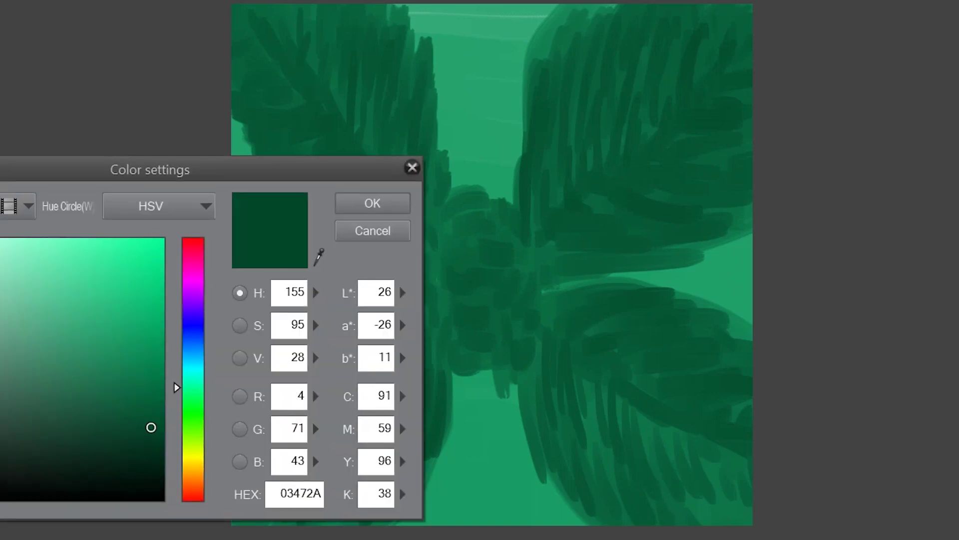
Paint a figure's rounded head, shoulders and two bent arms over the plant's centre in yellow-green 5D9F22.
mouse_move(193, 387)
mouse_down()
mouse_move(193, 354)
mouse_move(193, 433)
mouse_up()
mouse_move(110, 322)
mouse_down()
mouse_move(101, 328)
mouse_move(114, 345)
mouse_move(108, 337)
mouse_up()
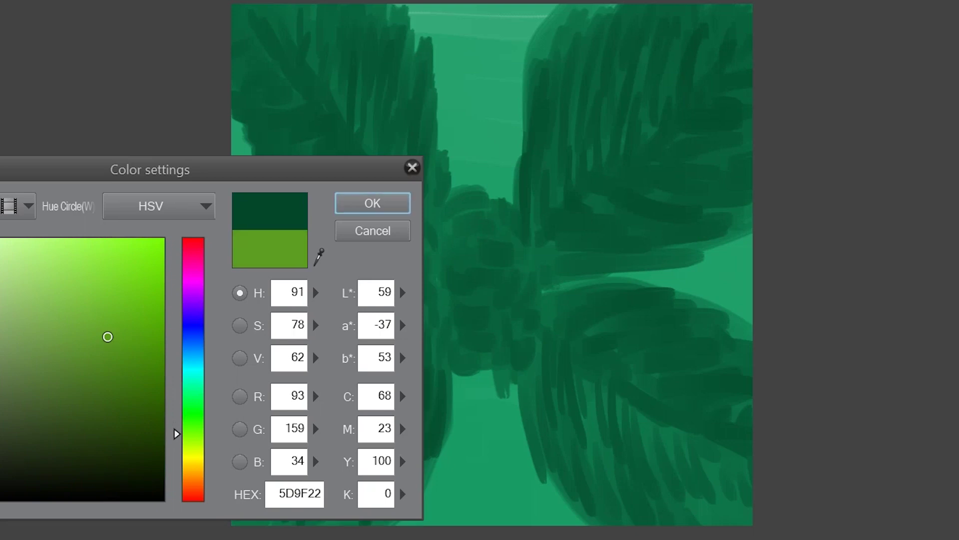
click(372, 203)
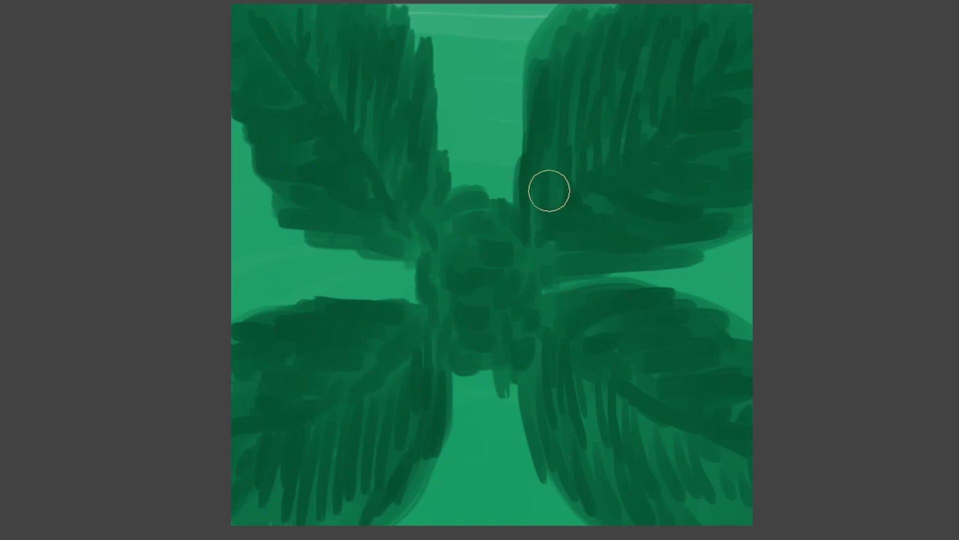
click(546, 187)
mouse_move(554, 179)
mouse_down()
mouse_move(528, 214)
mouse_move(533, 244)
mouse_move(591, 229)
mouse_move(550, 192)
mouse_move(566, 180)
mouse_move(600, 199)
mouse_move(576, 235)
mouse_move(533, 230)
mouse_move(576, 235)
mouse_move(555, 217)
mouse_move(587, 204)
mouse_move(513, 261)
mouse_move(537, 252)
mouse_move(529, 271)
mouse_move(474, 234)
mouse_move(573, 323)
mouse_up()
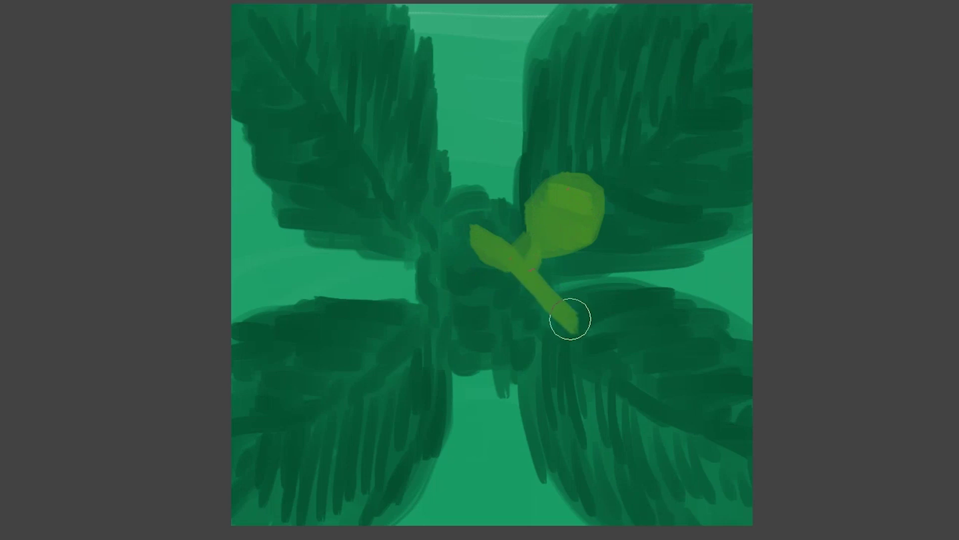
mouse_move(503, 260)
mouse_down()
mouse_move(557, 315)
mouse_move(532, 307)
mouse_move(506, 314)
mouse_up()
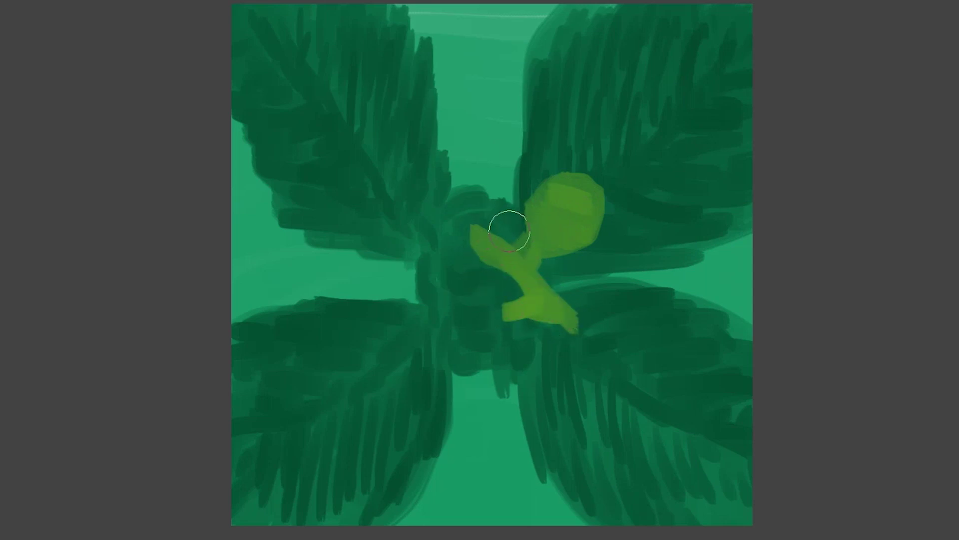
mouse_move(478, 226)
mouse_down()
mouse_move(501, 246)
mouse_move(457, 207)
mouse_move(451, 215)
mouse_move(486, 251)
mouse_move(446, 194)
mouse_move(523, 197)
mouse_move(478, 205)
mouse_move(536, 212)
mouse_up()
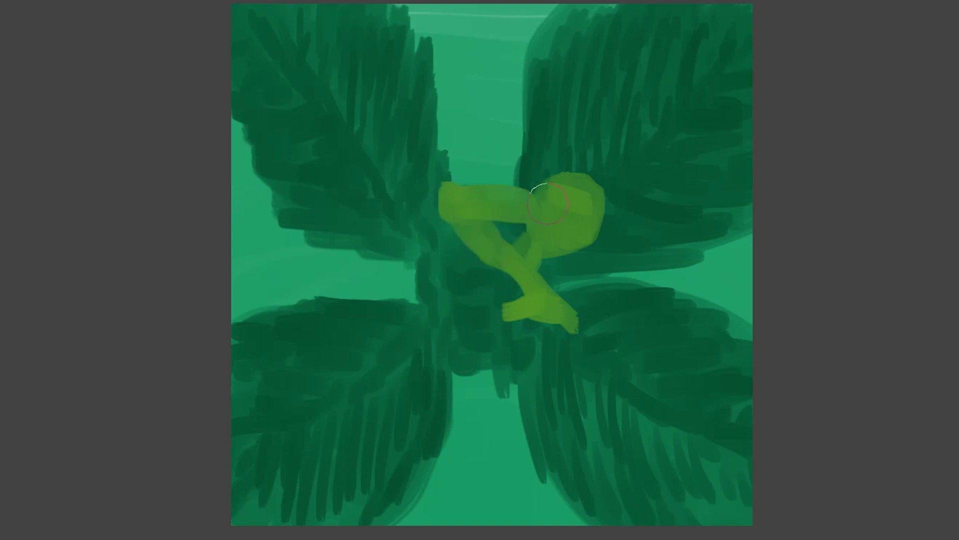
mouse_move(582, 294)
mouse_down()
mouse_move(581, 329)
mouse_move(572, 274)
mouse_move(584, 306)
mouse_up()
drag(558, 230, 566, 253)
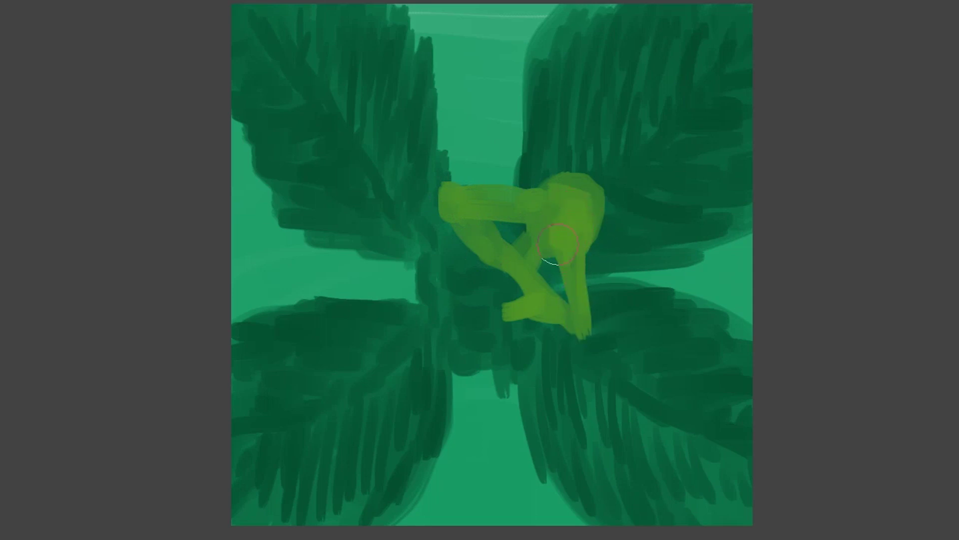
drag(543, 219, 540, 228)
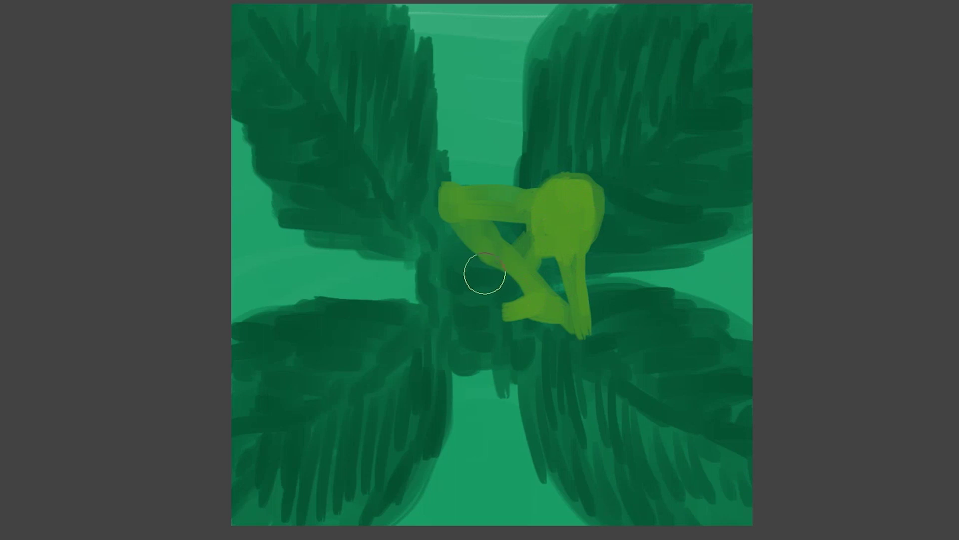
Paint the reclining figure's torso, hips, bent leg and extended leg with foot across the lower-left leaf.
mouse_move(471, 253)
mouse_down()
mouse_move(457, 294)
mouse_move(478, 251)
mouse_move(441, 295)
mouse_move(449, 310)
mouse_move(534, 293)
mouse_move(453, 298)
mouse_move(461, 322)
mouse_move(477, 324)
mouse_move(517, 295)
mouse_move(509, 305)
mouse_move(484, 289)
mouse_move(399, 321)
mouse_move(435, 351)
mouse_move(463, 328)
mouse_move(448, 335)
mouse_move(419, 325)
mouse_move(450, 312)
mouse_move(452, 341)
mouse_move(438, 359)
mouse_move(402, 325)
mouse_move(360, 332)
mouse_move(397, 317)
mouse_move(375, 323)
mouse_move(395, 329)
mouse_move(363, 322)
mouse_move(404, 316)
mouse_move(340, 328)
mouse_move(400, 327)
mouse_move(362, 340)
mouse_move(342, 329)
mouse_move(390, 428)
mouse_move(370, 381)
mouse_move(391, 436)
mouse_move(380, 465)
mouse_up()
mouse_move(435, 363)
mouse_down()
mouse_move(409, 379)
mouse_move(370, 381)
mouse_up()
drag(426, 366, 351, 404)
mouse_move(388, 374)
mouse_down()
mouse_move(330, 414)
mouse_move(331, 433)
mouse_up()
mouse_move(358, 402)
mouse_down()
mouse_move(317, 420)
mouse_move(321, 431)
mouse_move(327, 407)
mouse_move(254, 485)
mouse_up()
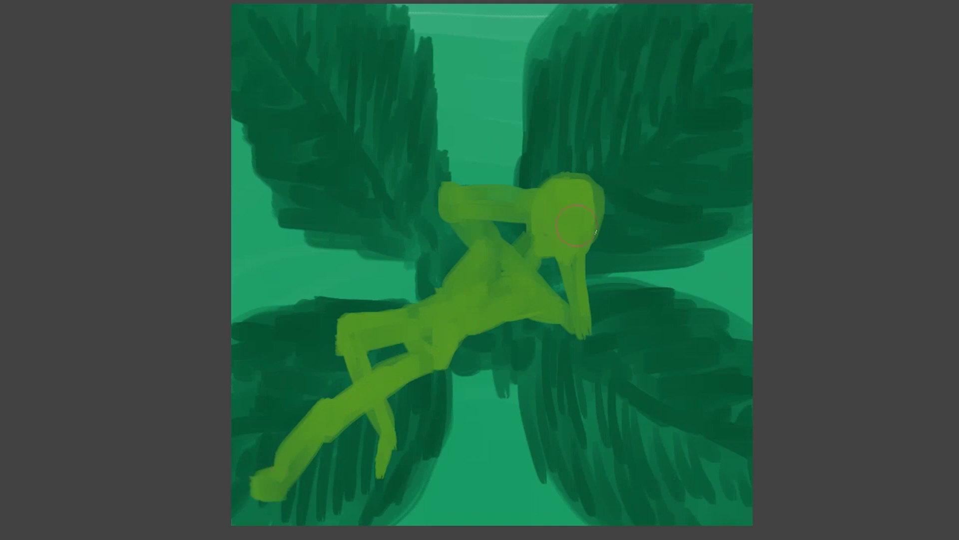
drag(550, 311, 580, 304)
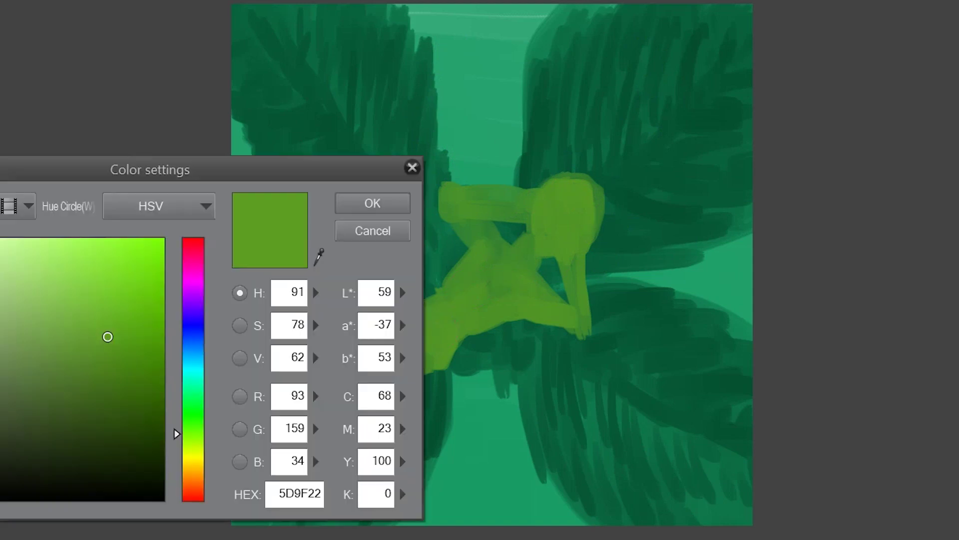
Shade the edge of the figure's head, the neck and the undersides of both arms in dark green 38640F.
drag(134, 376, 125, 397)
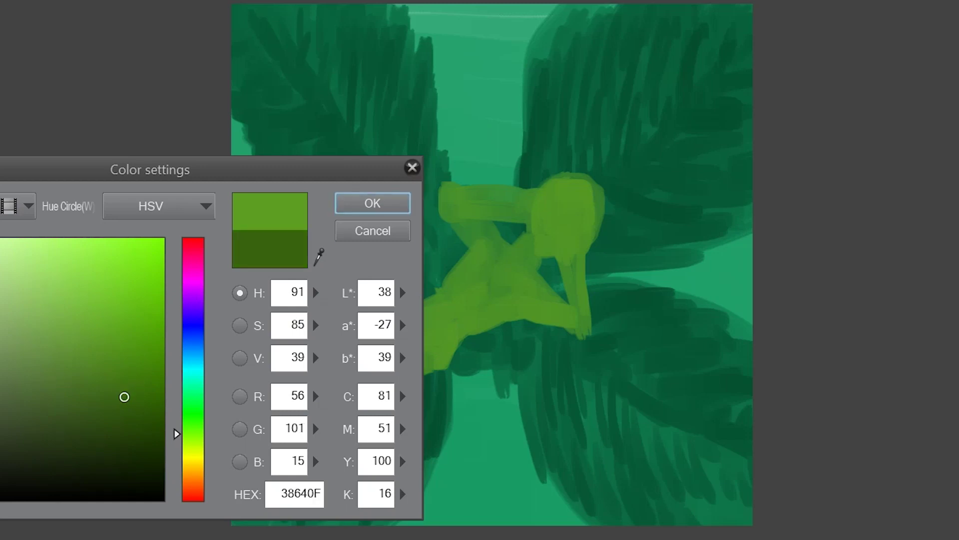
key(Return)
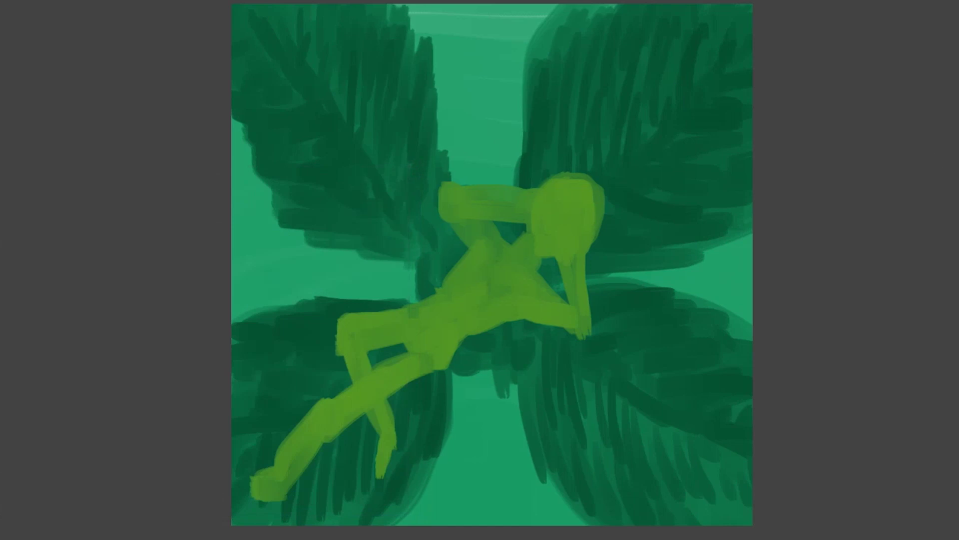
key(ctrl+plus)
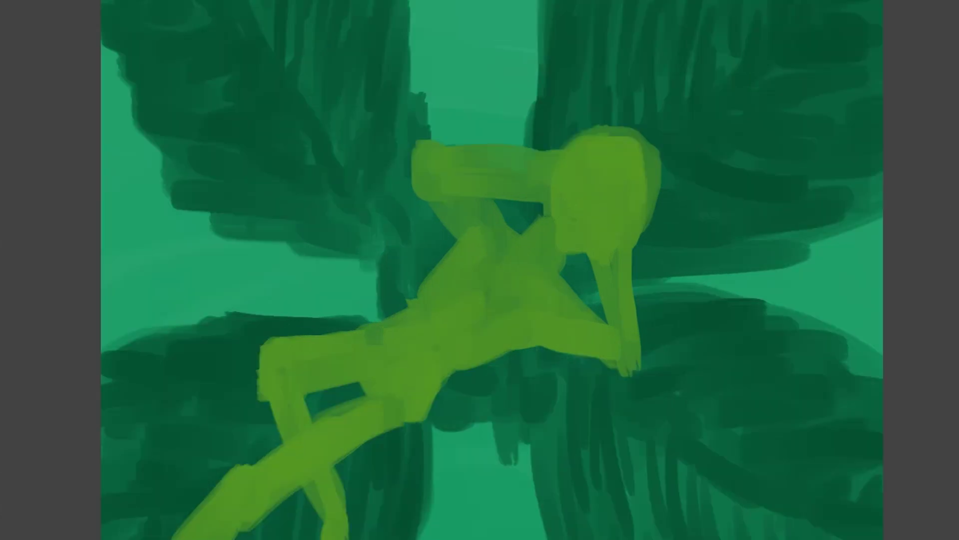
scroll(836, 206, down, 3)
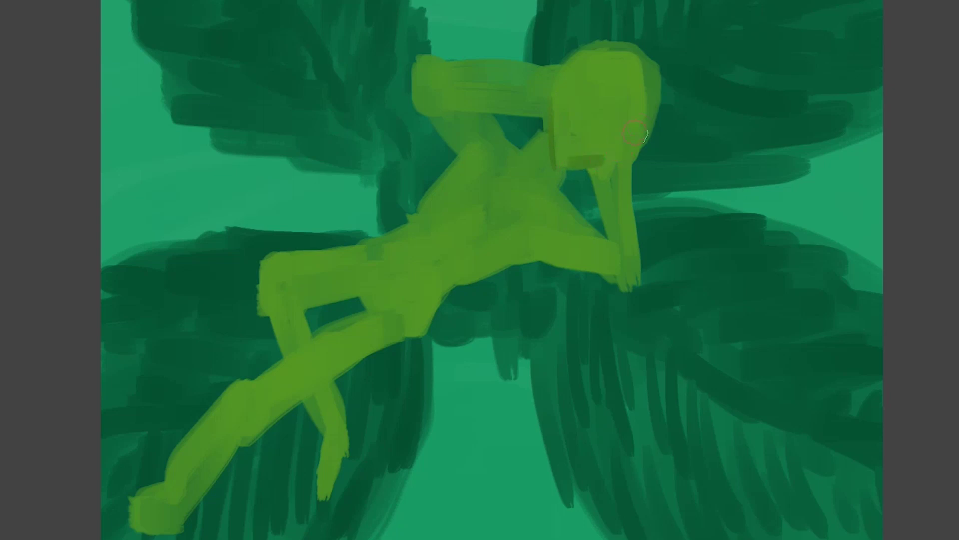
drag(452, 109, 549, 114)
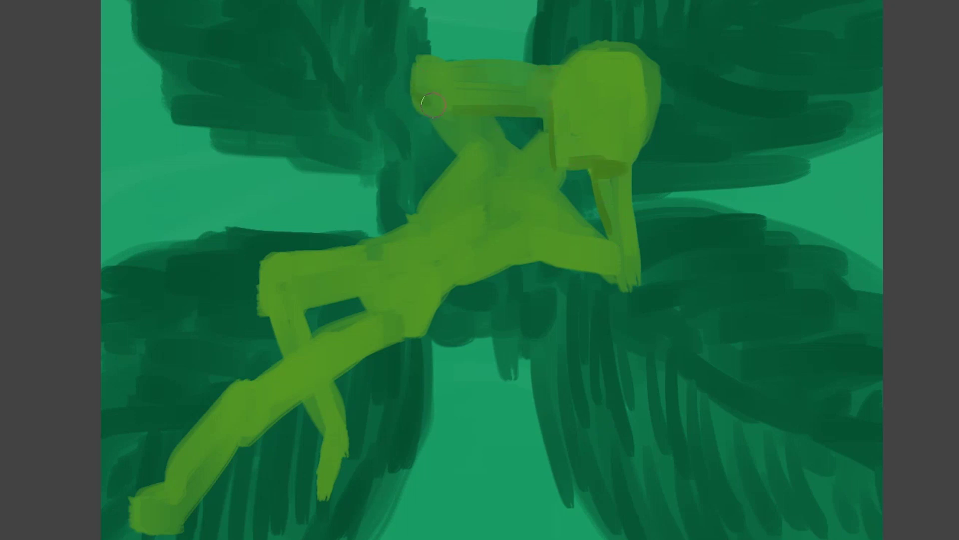
drag(550, 262, 641, 277)
drag(545, 142, 560, 166)
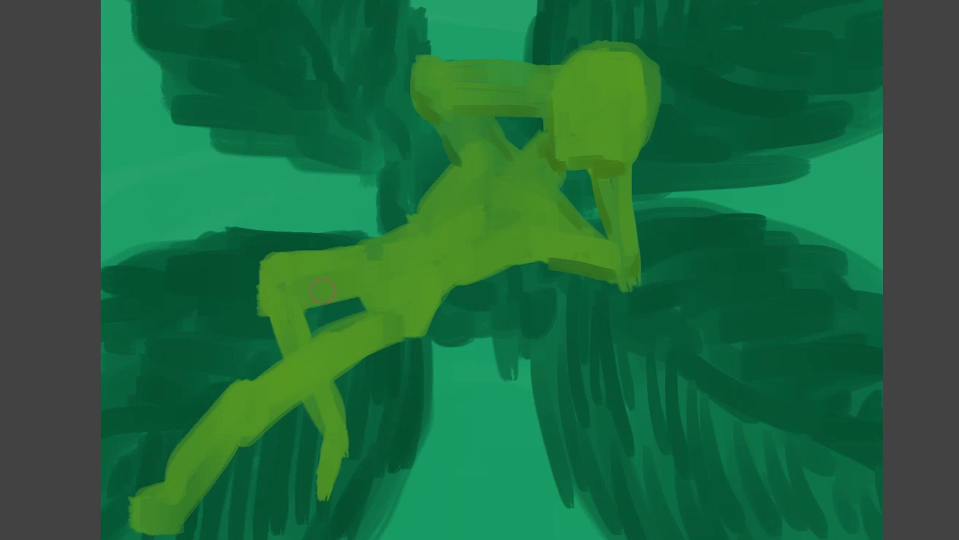
Add dark green shading along the figure's legs and feet.
mouse_move(307, 316)
mouse_down()
mouse_move(307, 341)
mouse_move(294, 351)
mouse_move(330, 379)
mouse_move(335, 417)
mouse_move(322, 380)
mouse_move(267, 392)
mouse_move(300, 395)
mouse_move(269, 373)
mouse_move(202, 428)
mouse_move(195, 454)
mouse_move(226, 457)
mouse_up()
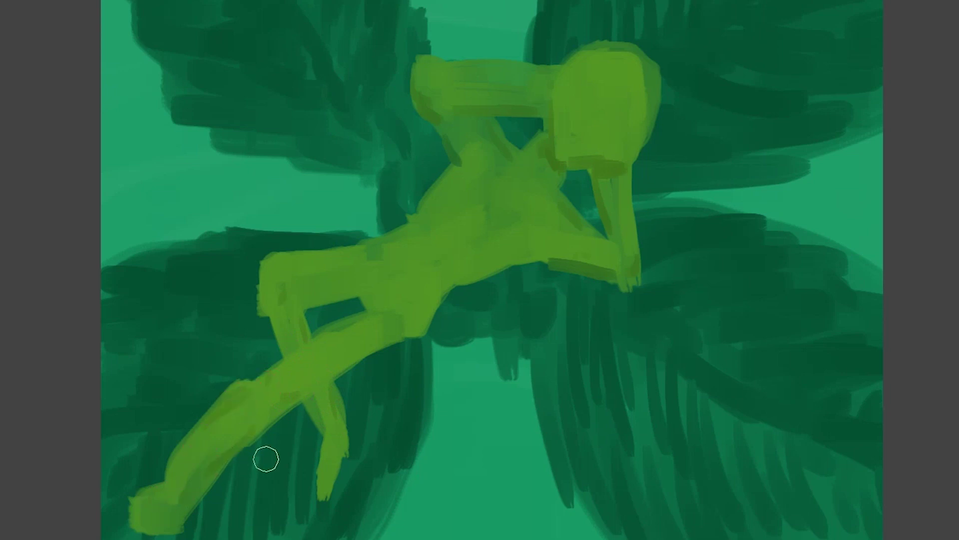
mouse_move(320, 495)
mouse_down()
mouse_move(317, 466)
mouse_move(320, 494)
mouse_up()
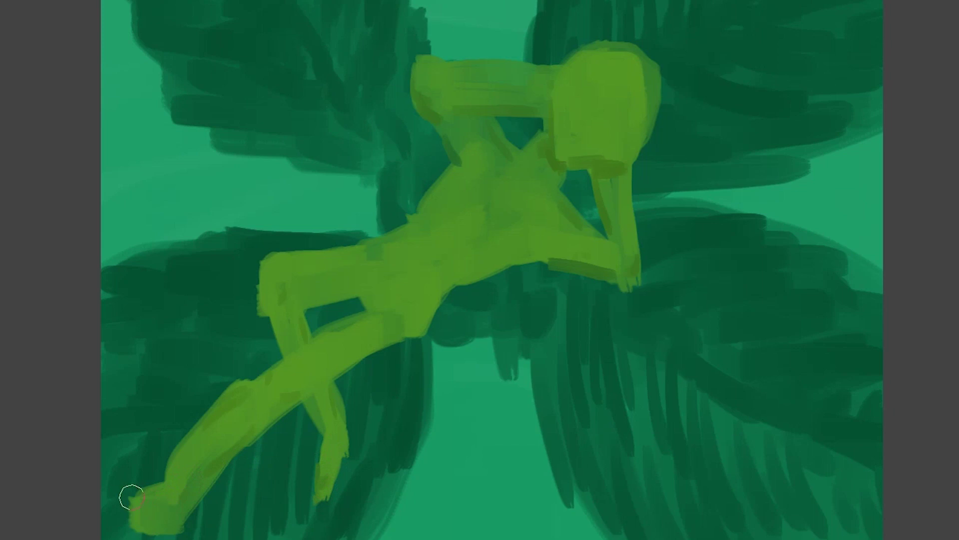
mouse_move(147, 513)
mouse_down()
mouse_move(148, 522)
mouse_move(146, 511)
mouse_move(204, 500)
mouse_up()
mouse_move(224, 444)
mouse_down()
mouse_move(200, 459)
mouse_move(364, 366)
mouse_move(205, 471)
mouse_move(287, 405)
mouse_move(213, 458)
mouse_move(207, 432)
mouse_up()
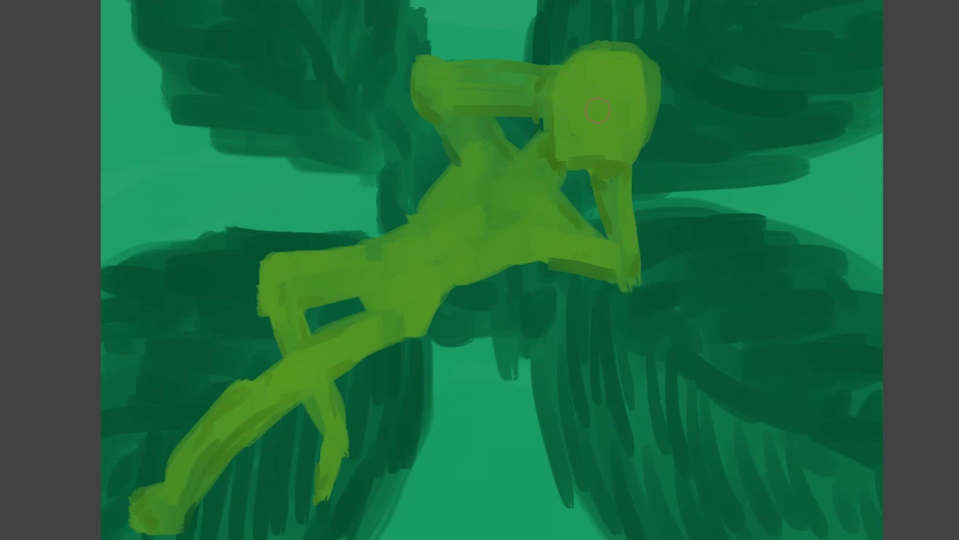
Paint dark nose and mouth shadows on the face, undoing the first mouth and repainting it as a thinner curve.
mouse_move(587, 114)
mouse_down()
mouse_move(563, 139)
mouse_move(563, 123)
mouse_move(576, 140)
mouse_up()
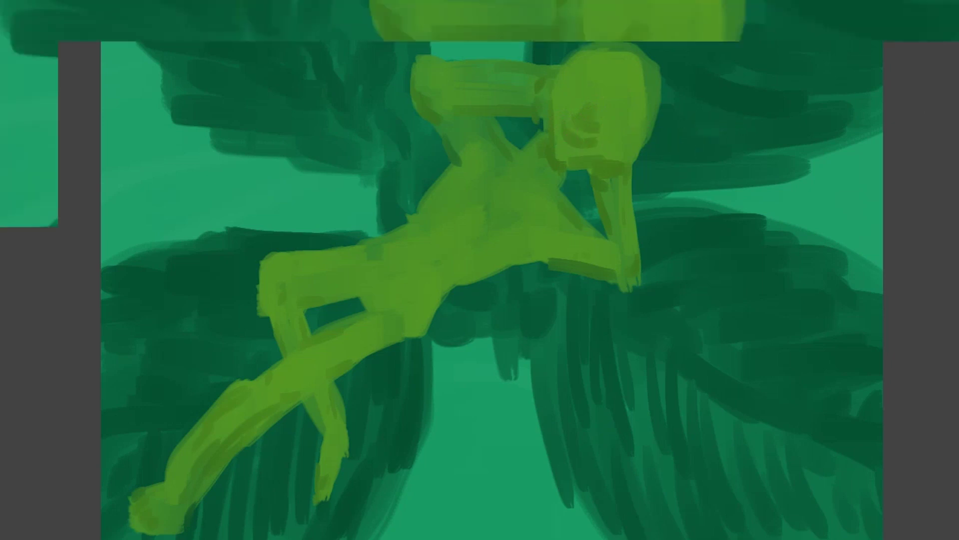
key(ctrl+plus)
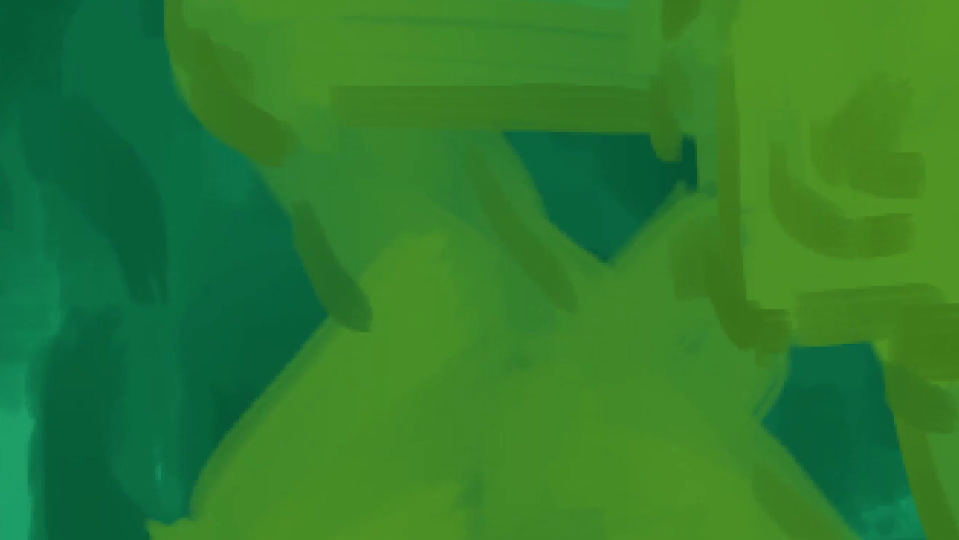
key(ctrl+z)
key(ctrl+z)
key(ctrl+z)
key(ctrl+z)
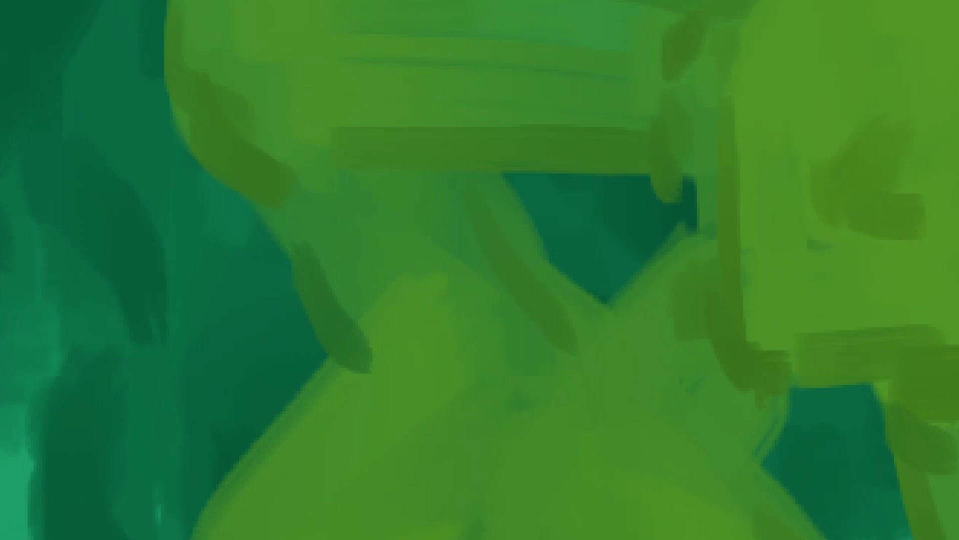
mouse_move(800, 244)
mouse_down()
mouse_move(841, 278)
mouse_move(867, 272)
mouse_move(829, 268)
mouse_move(866, 282)
mouse_move(894, 275)
mouse_up()
drag(829, 270, 871, 278)
drag(803, 248, 850, 280)
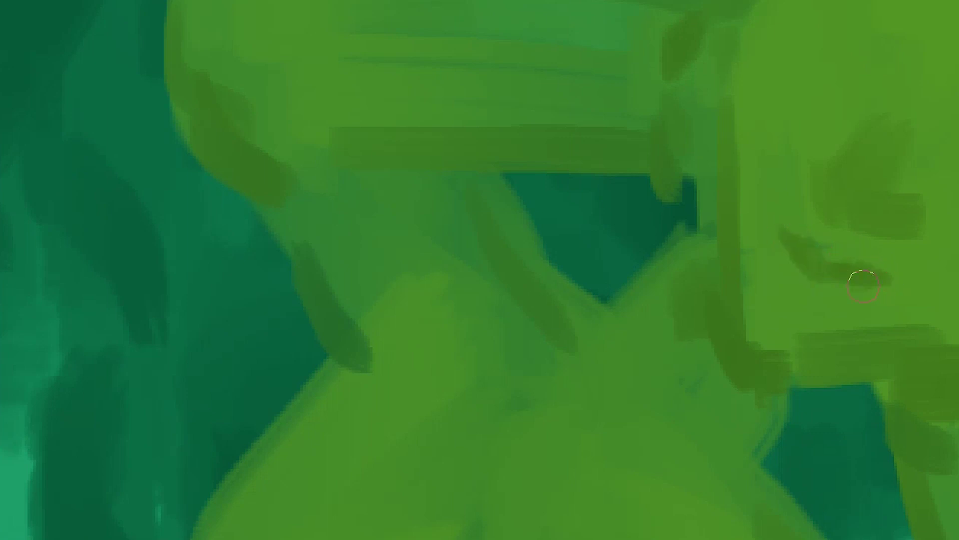
Set the brush colour to light green 79BE3B.
scroll(492, 230, down, 5)
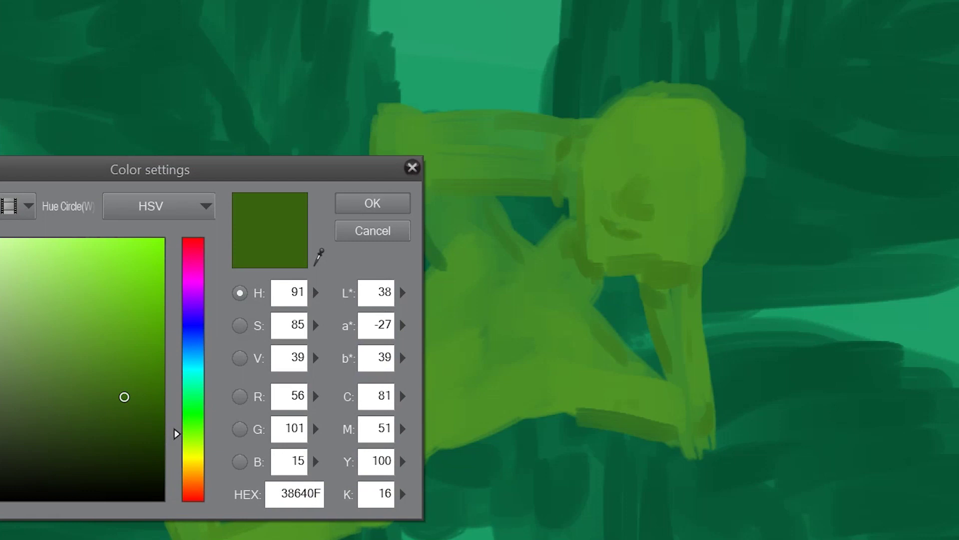
drag(84, 293, 83, 305)
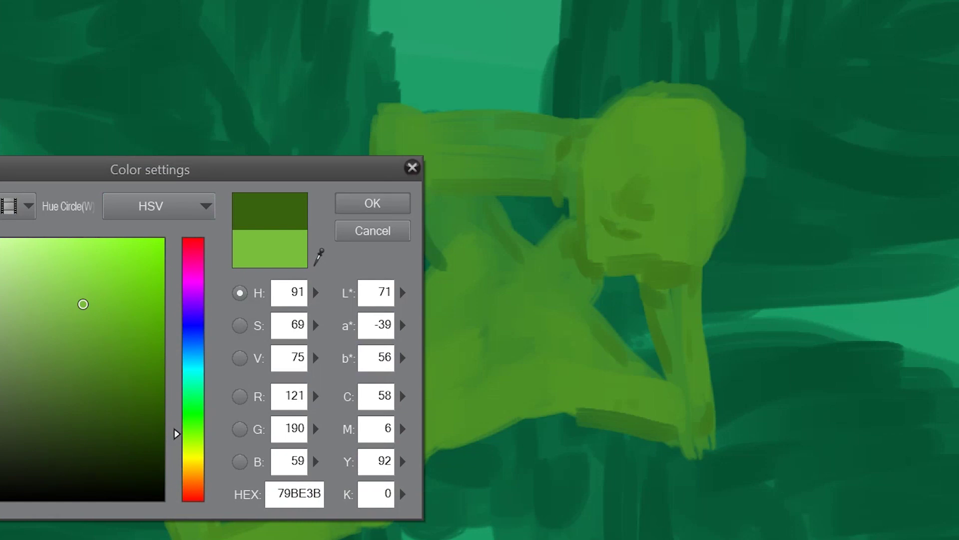
key(Return)
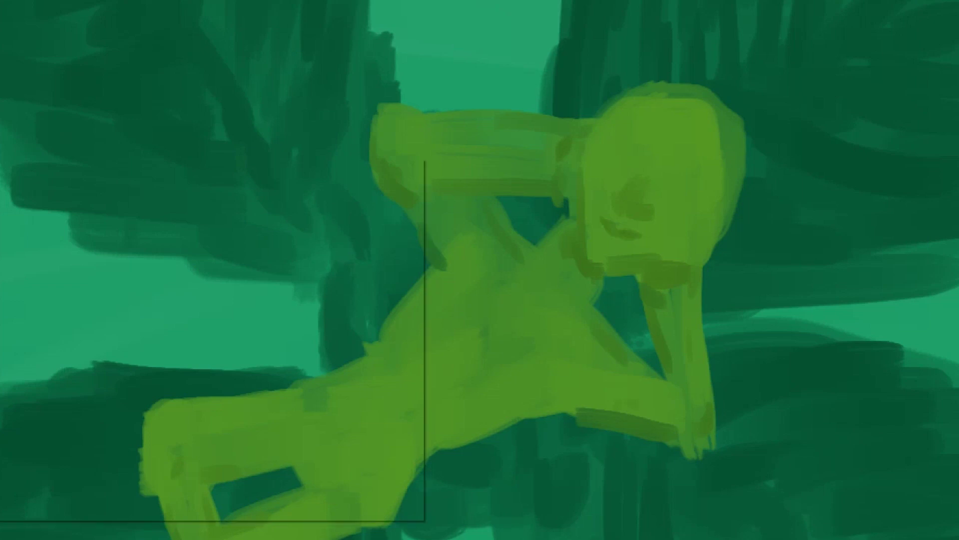
Paint hair strands around the sides and crown of the figure's head in light green 8ADF56.
drag(99, 346, 62, 270)
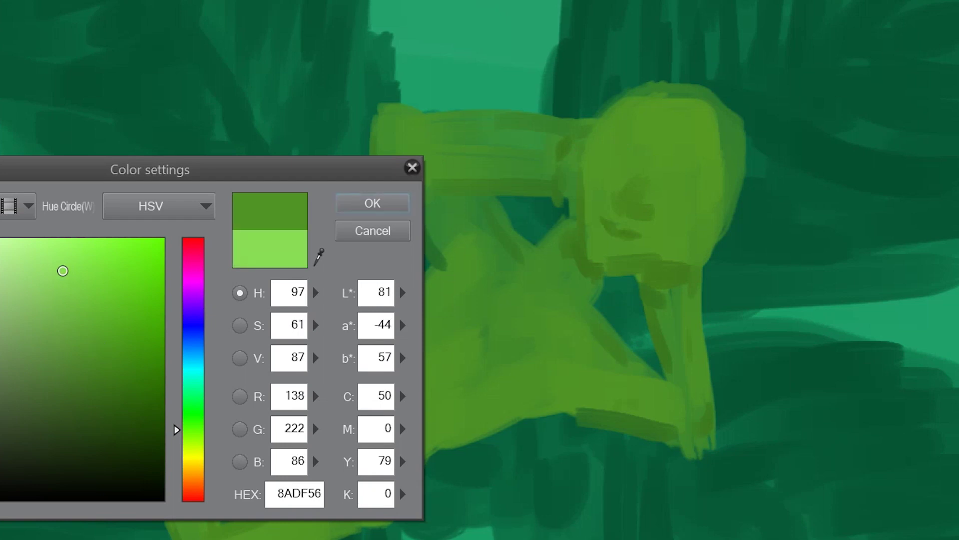
click(373, 204)
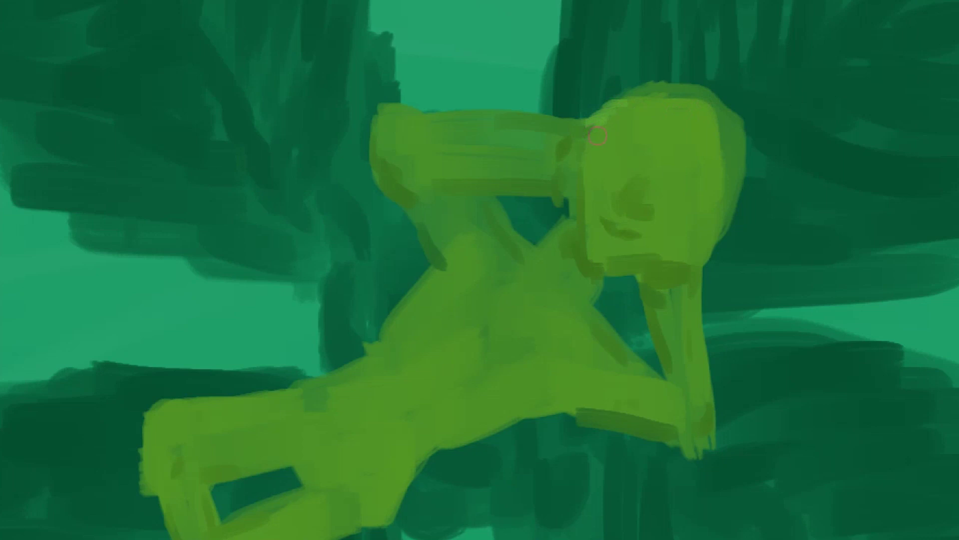
mouse_move(591, 127)
mouse_down()
mouse_move(579, 167)
mouse_move(585, 128)
mouse_move(572, 149)
mouse_move(578, 184)
mouse_up()
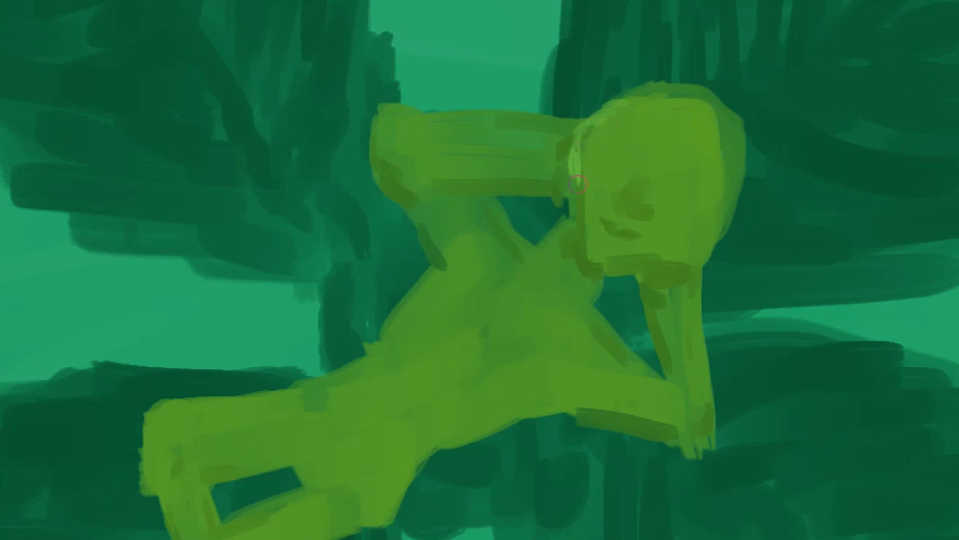
mouse_move(739, 170)
mouse_down()
mouse_move(733, 214)
mouse_move(734, 180)
mouse_move(738, 191)
mouse_move(702, 243)
mouse_move(710, 247)
mouse_move(693, 257)
mouse_up()
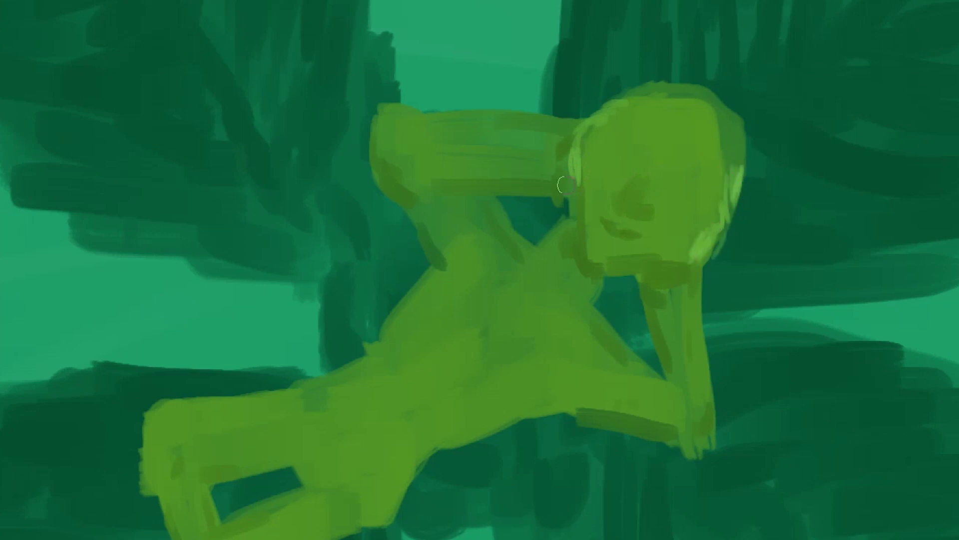
mouse_move(573, 152)
mouse_down()
mouse_move(563, 188)
mouse_move(577, 200)
mouse_up()
mouse_move(707, 268)
mouse_down()
mouse_move(676, 268)
mouse_move(722, 235)
mouse_up()
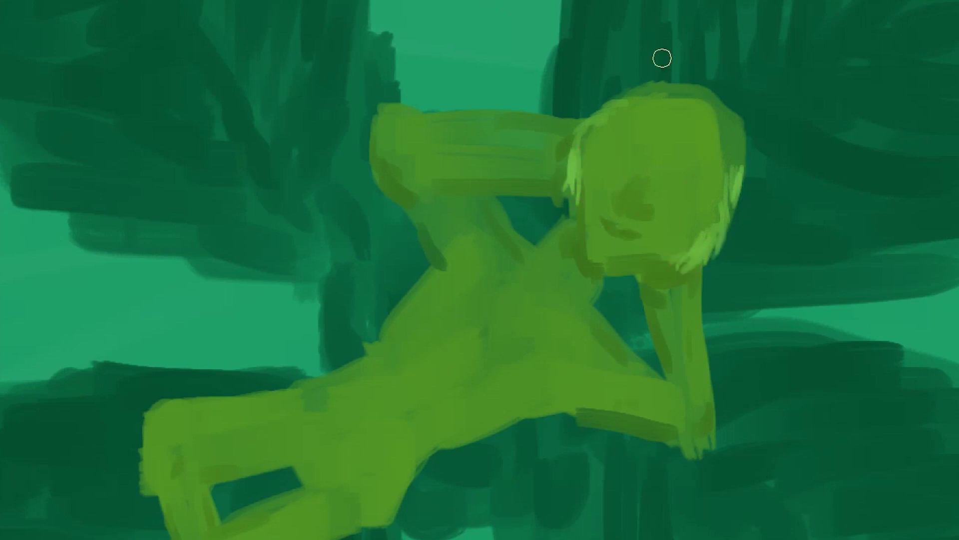
mouse_move(638, 86)
mouse_down()
mouse_move(658, 110)
mouse_move(607, 91)
mouse_up()
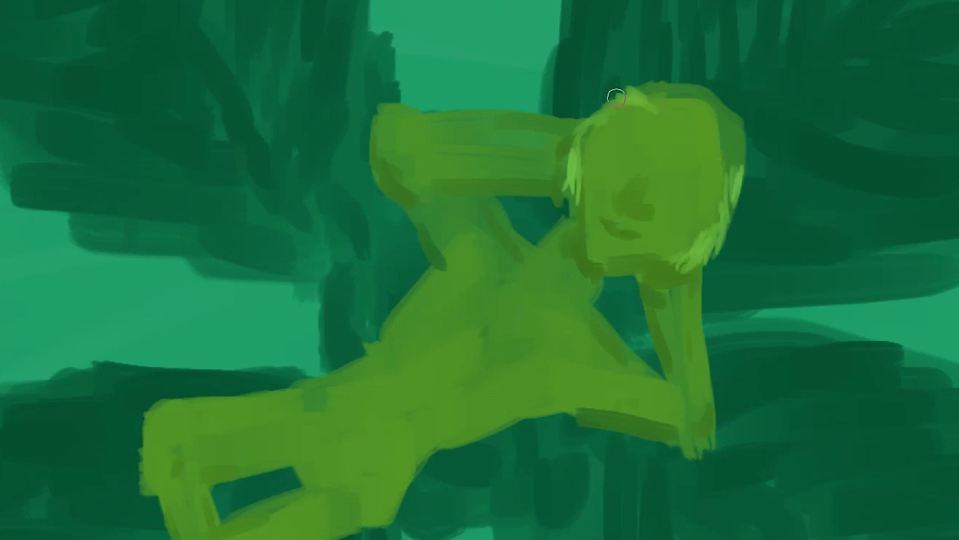